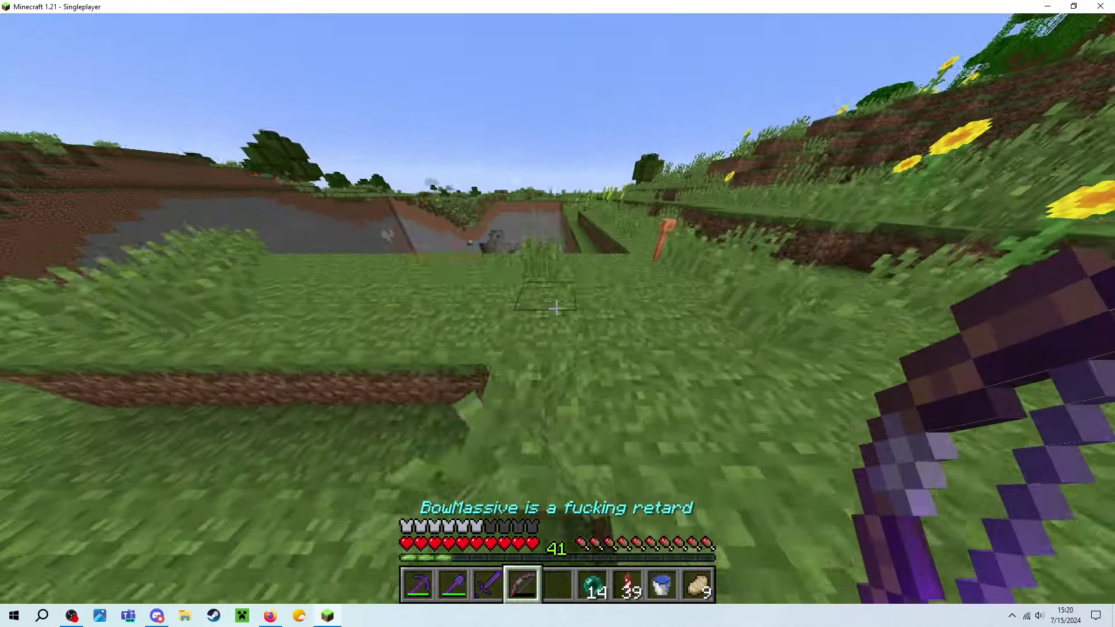
Walk to the quarry rim and hide the HUD to look down at the bedrock floor.
key("w")
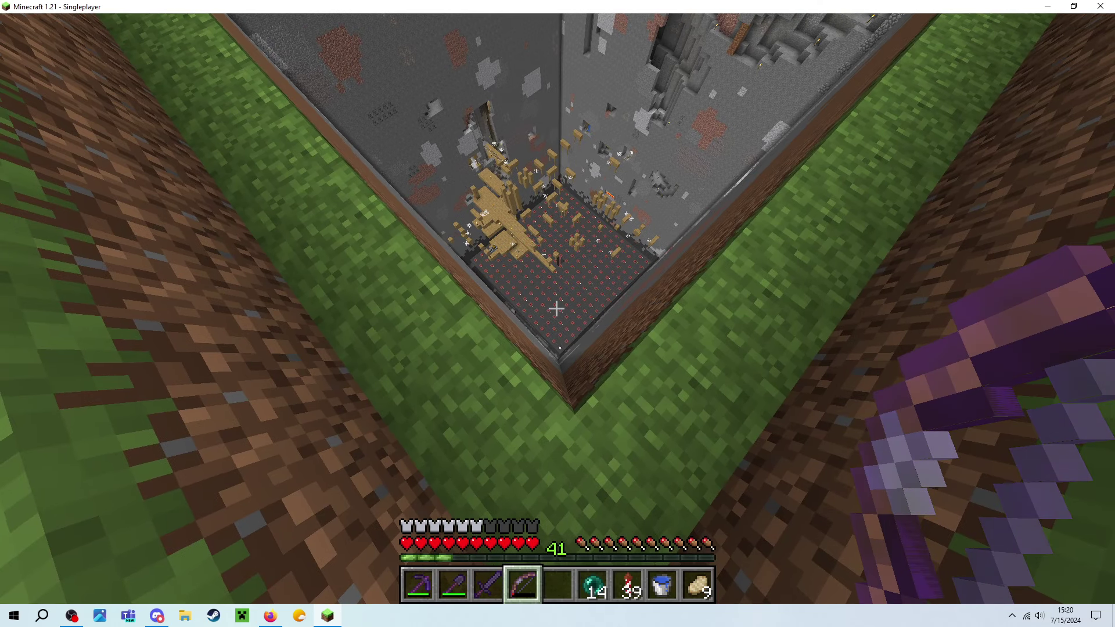
key("F1")
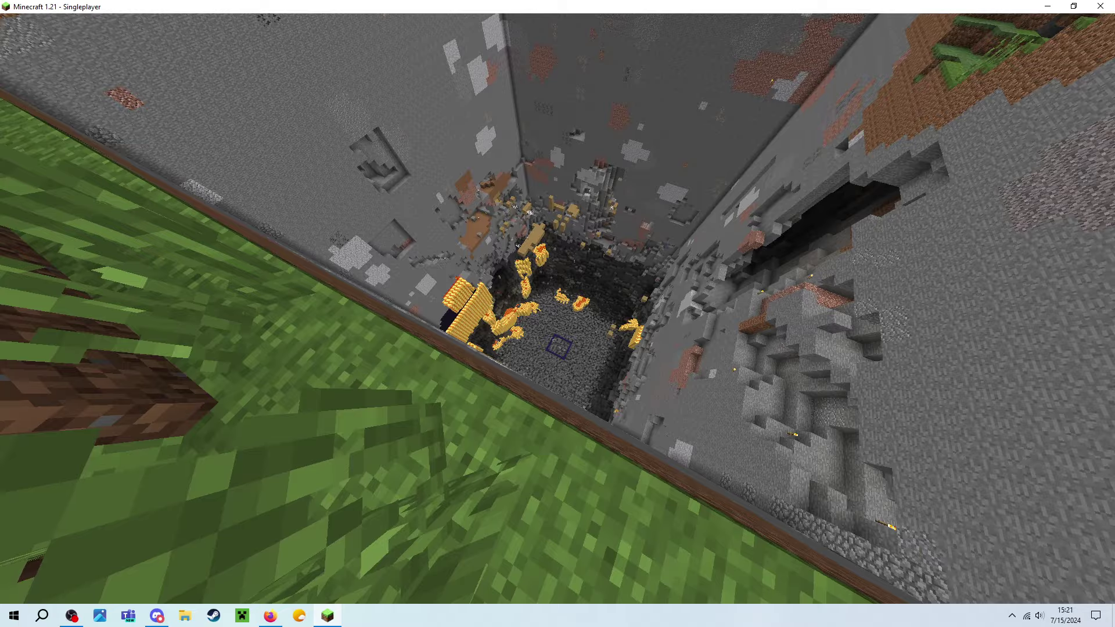
Restore the HUD and descend to the bedrock floor beside the chest minecart.
key("F1")
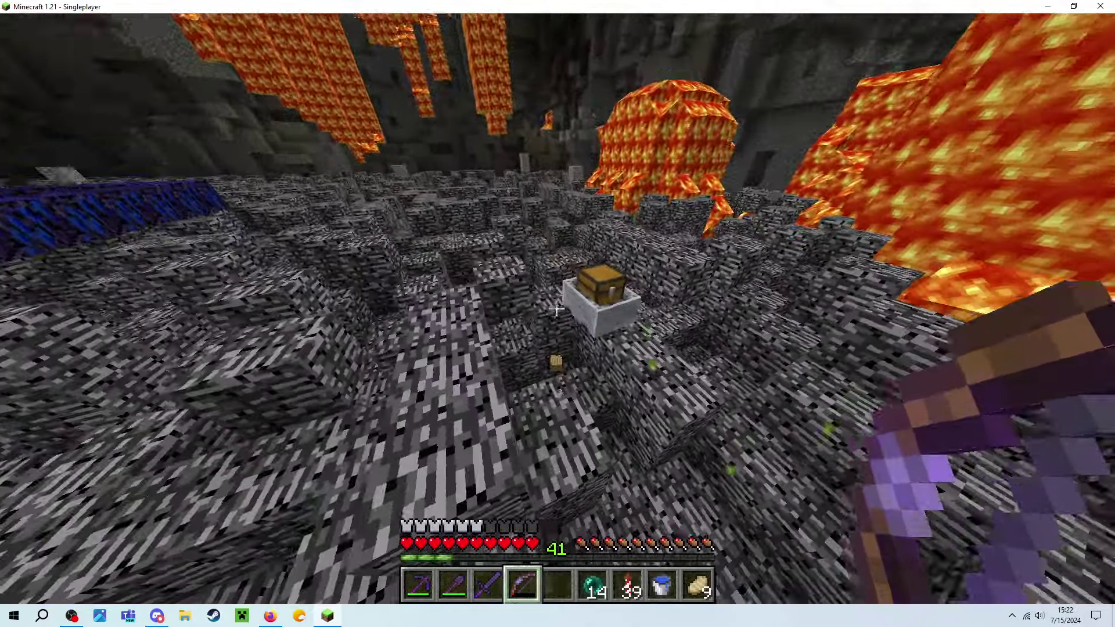
type("tWTF???????????????????????????")
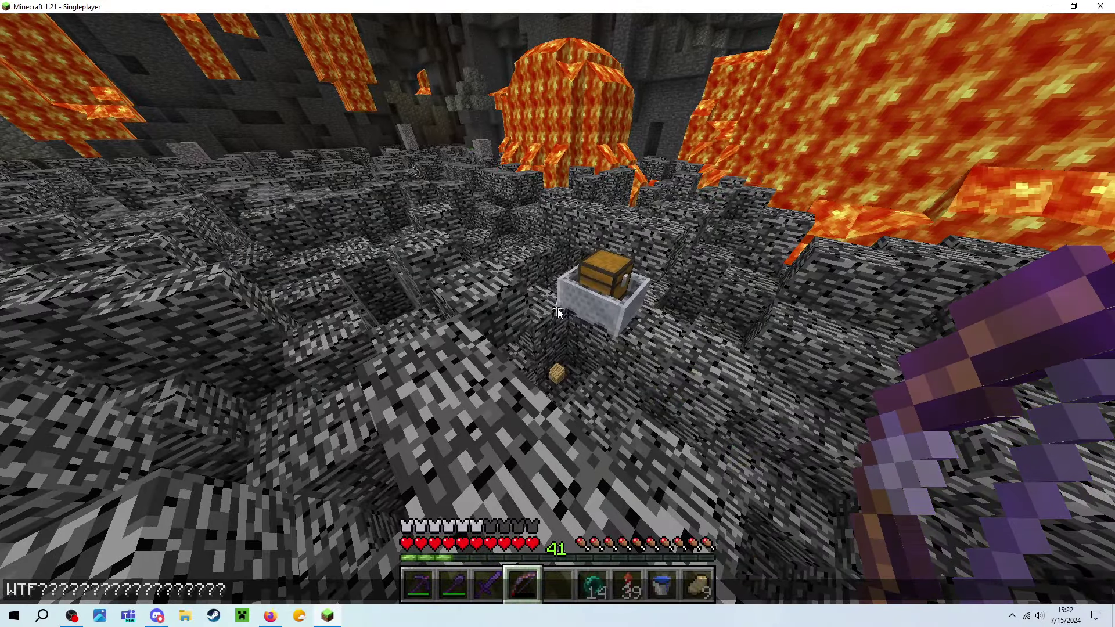
Send a '?' chat message, then check inside the chest minecart and close it.
key("Return")
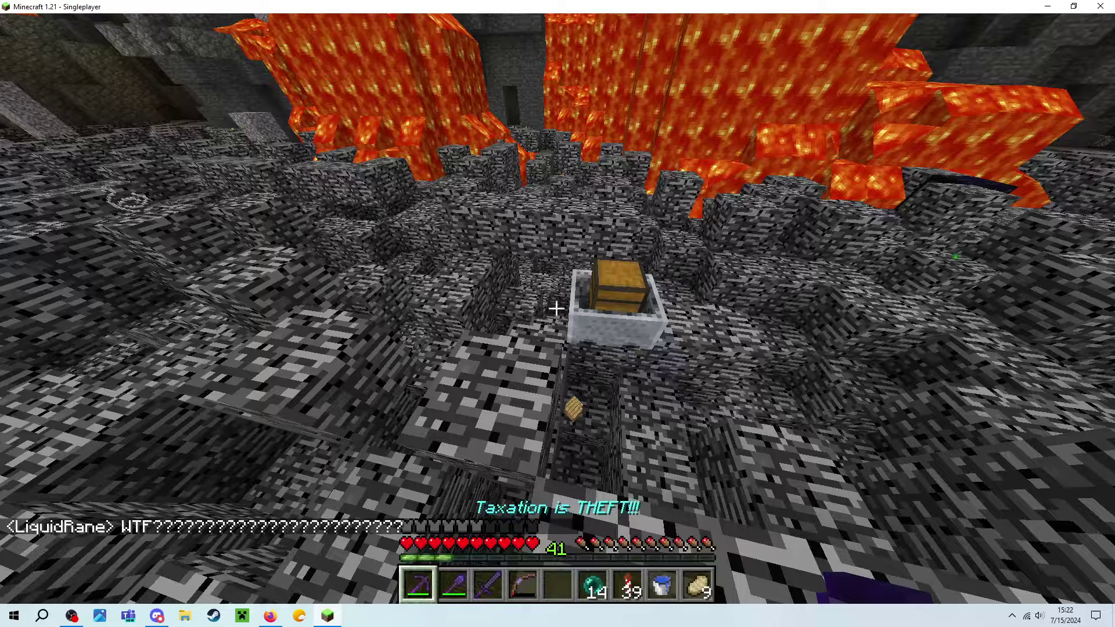
right_click(558, 314)
key("Escape")
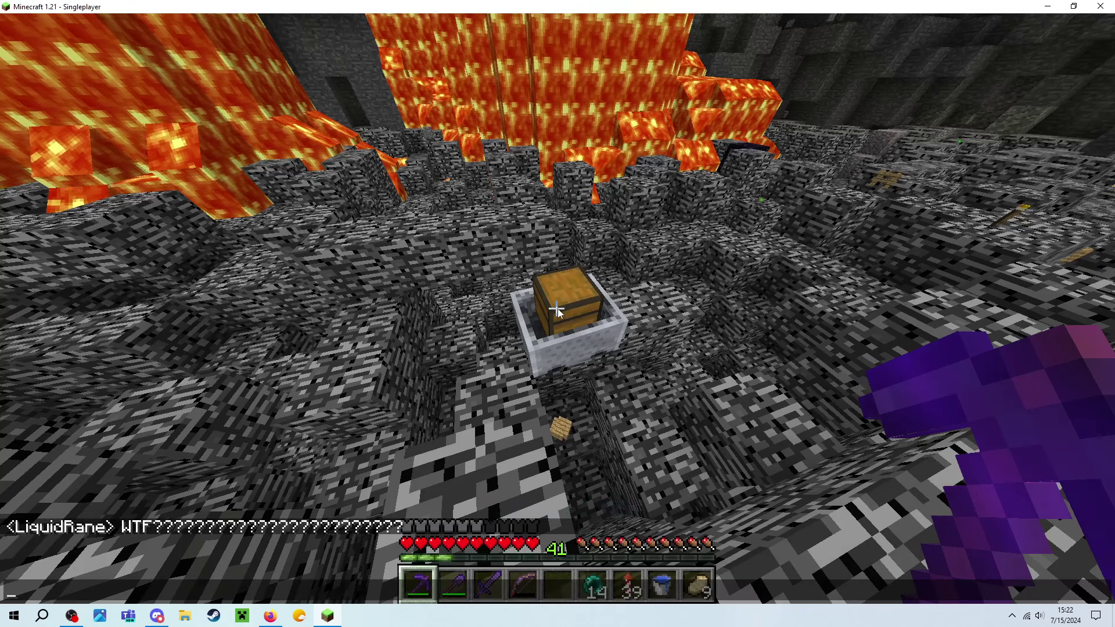
type("BRUHHHHHHHHHHHHHHHHHHHHHHHHHHHHHHHHHHHHHHHHHHHHHHH")
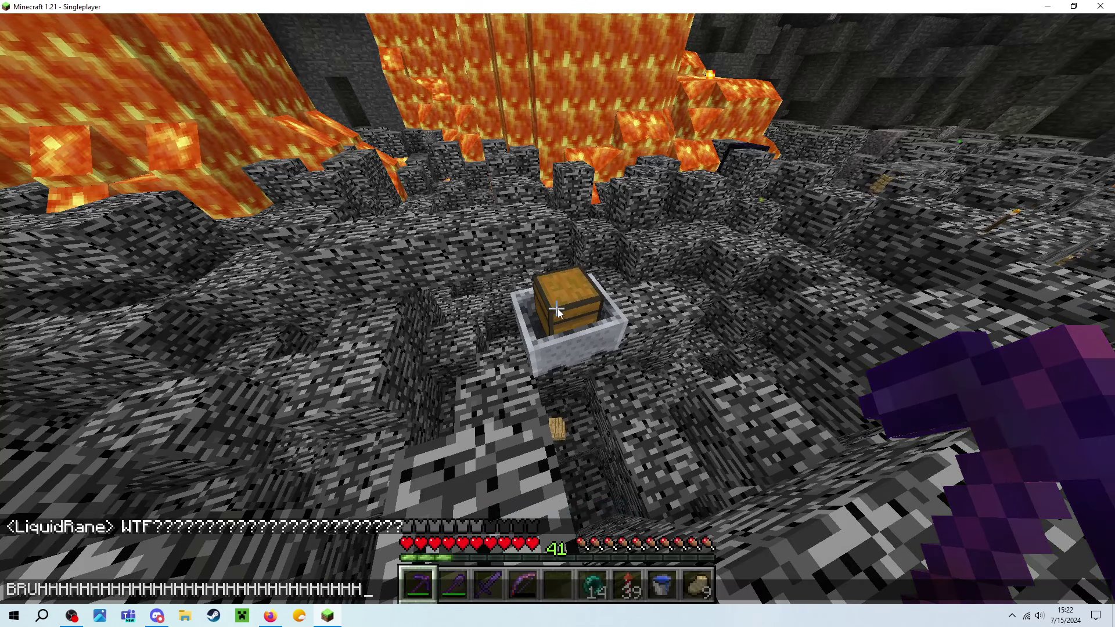
Send 'BRUH' in chat, then a typo-corrected message saying no backup was made.
key("Return")
type("t")
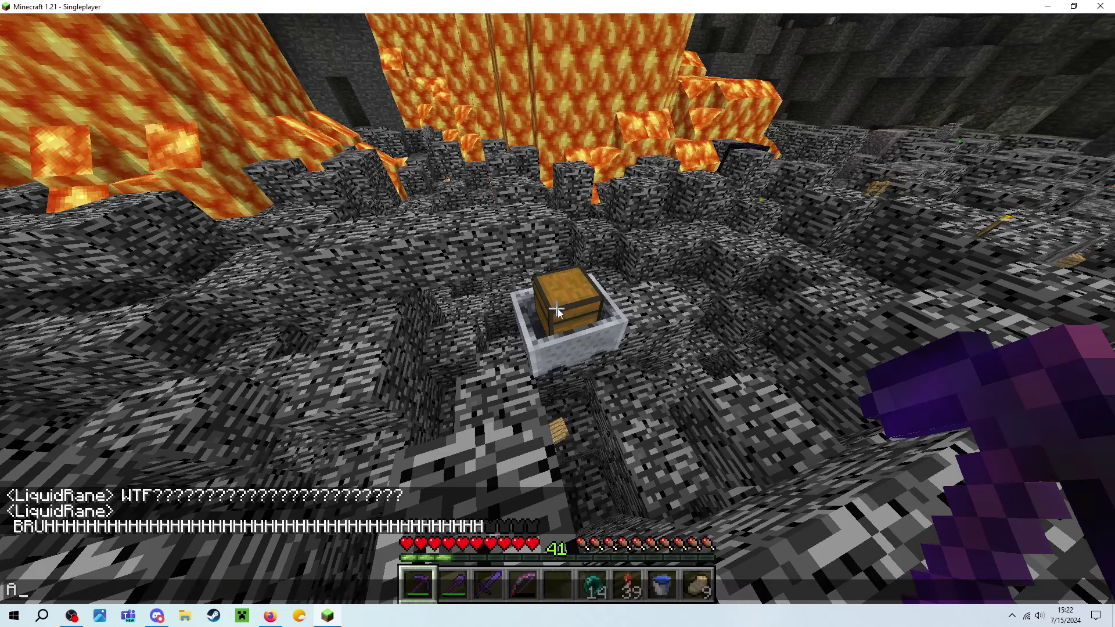
type("Also I ha")
key("BackSpace")
key("BackSpace")
type("didn;t")
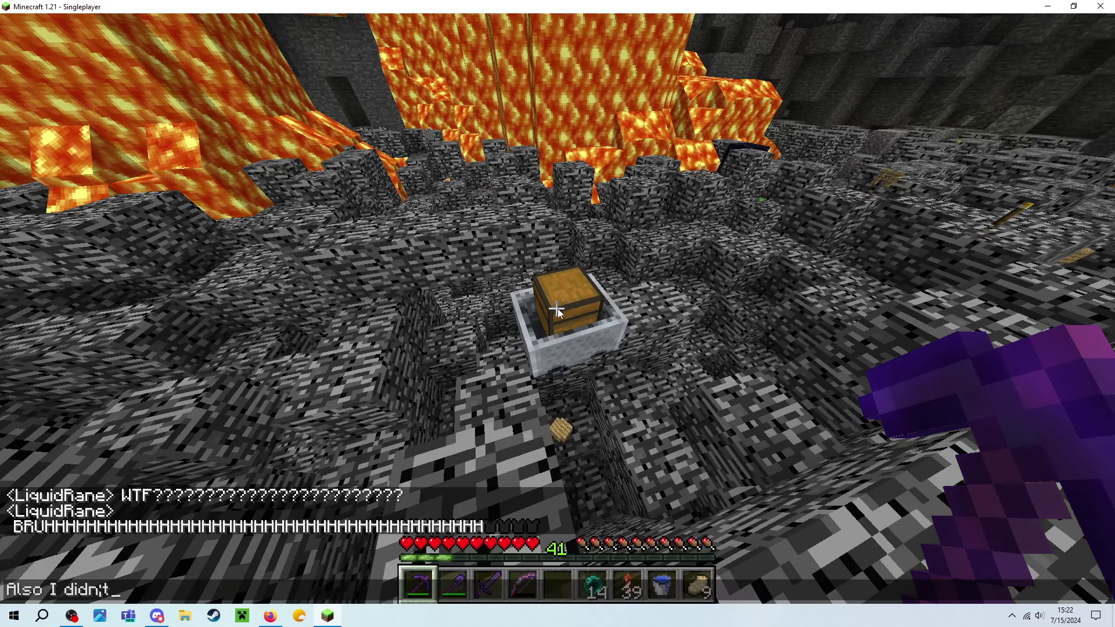
key("BackSpace")
key("BackSpace")
type("'t mal")
key("BackSpace")
type("ke")
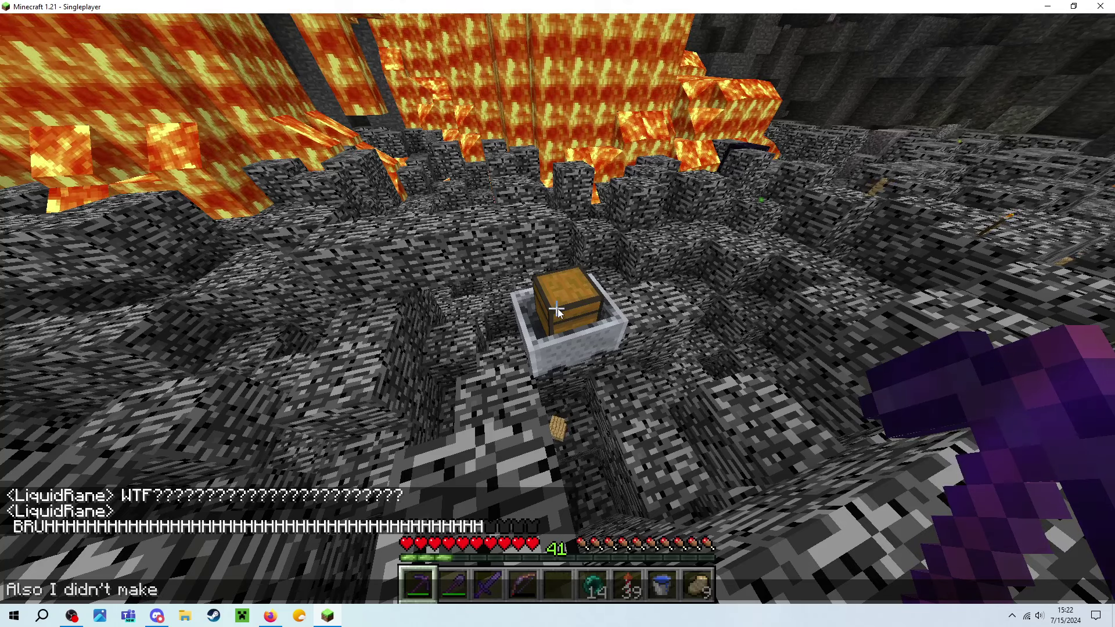
type(" a backup")
key("Return")
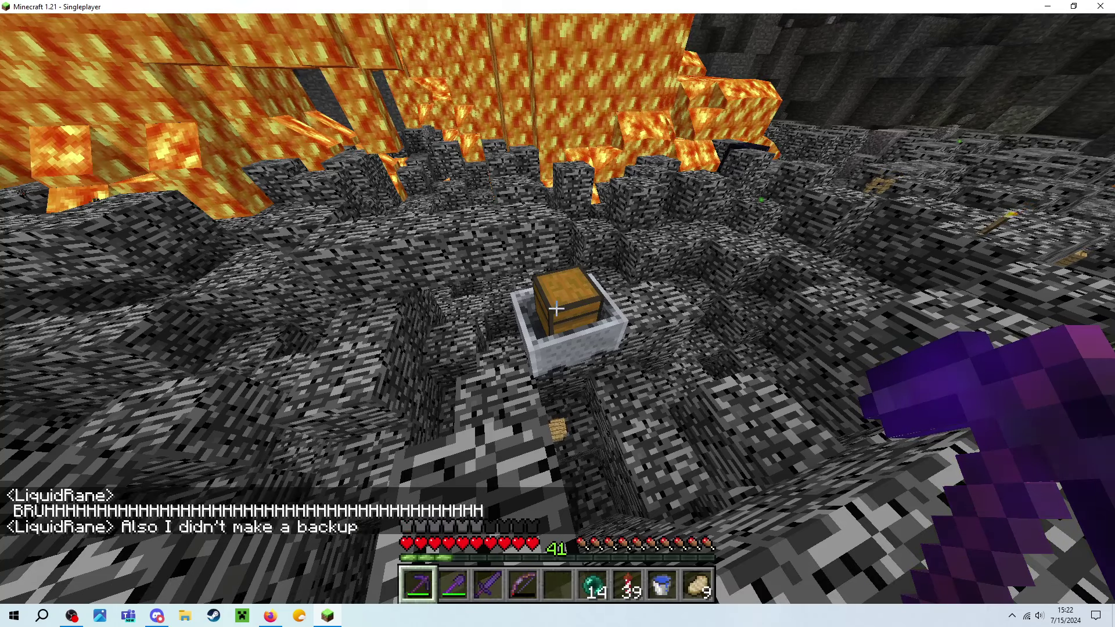
type("at")
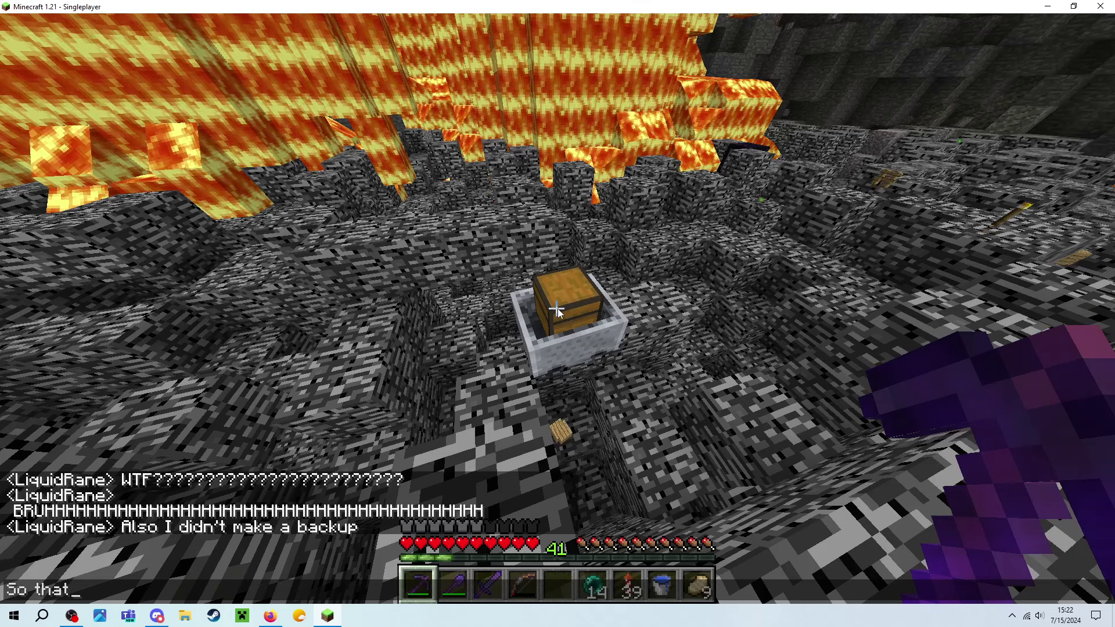